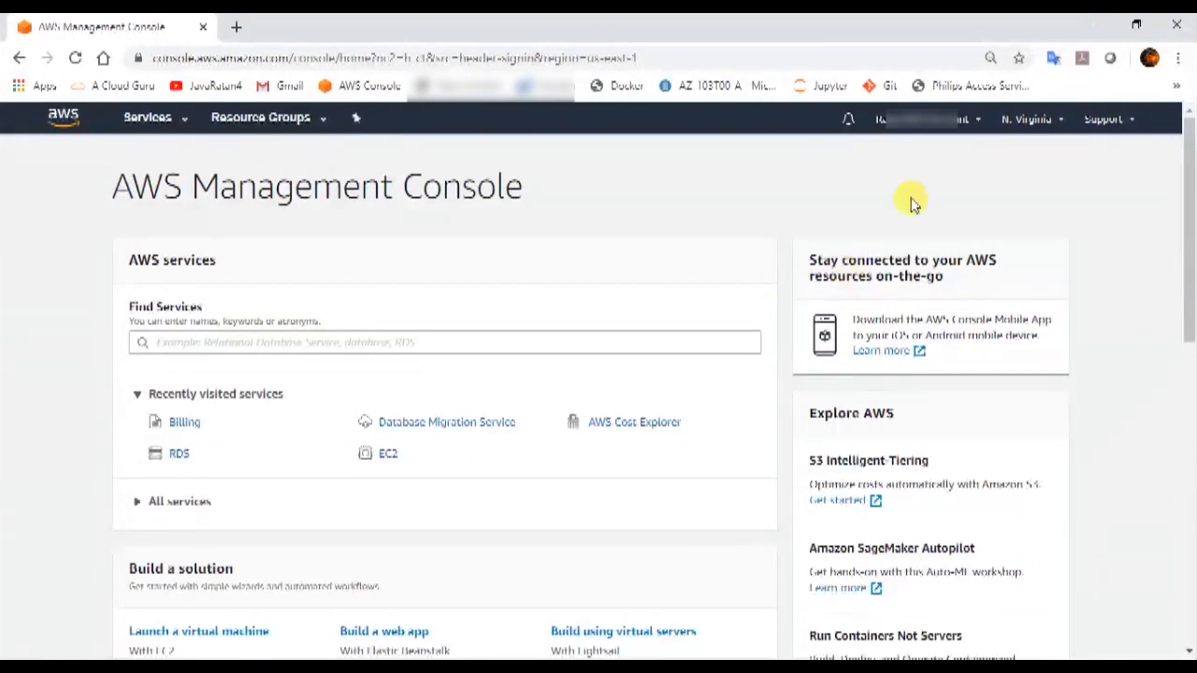
Open the account menu from the console home page header.
left_click(929, 131)
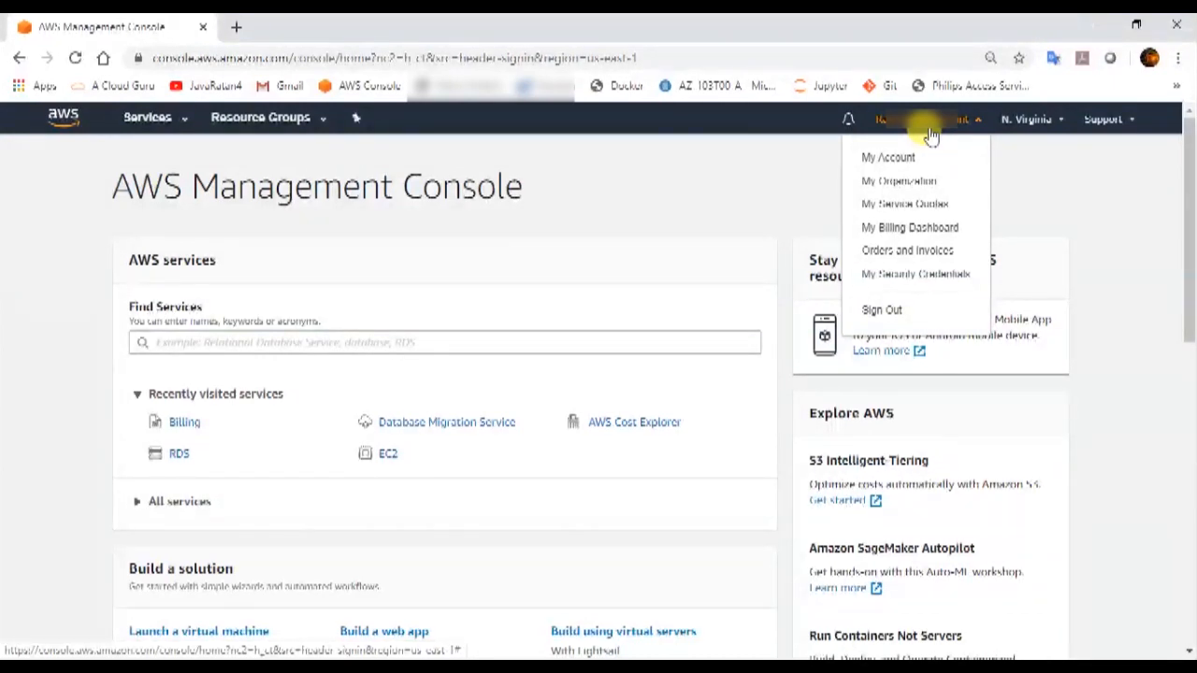
Go to the Billing Dashboard and bring up the Budgets list.
left_click(912, 229)
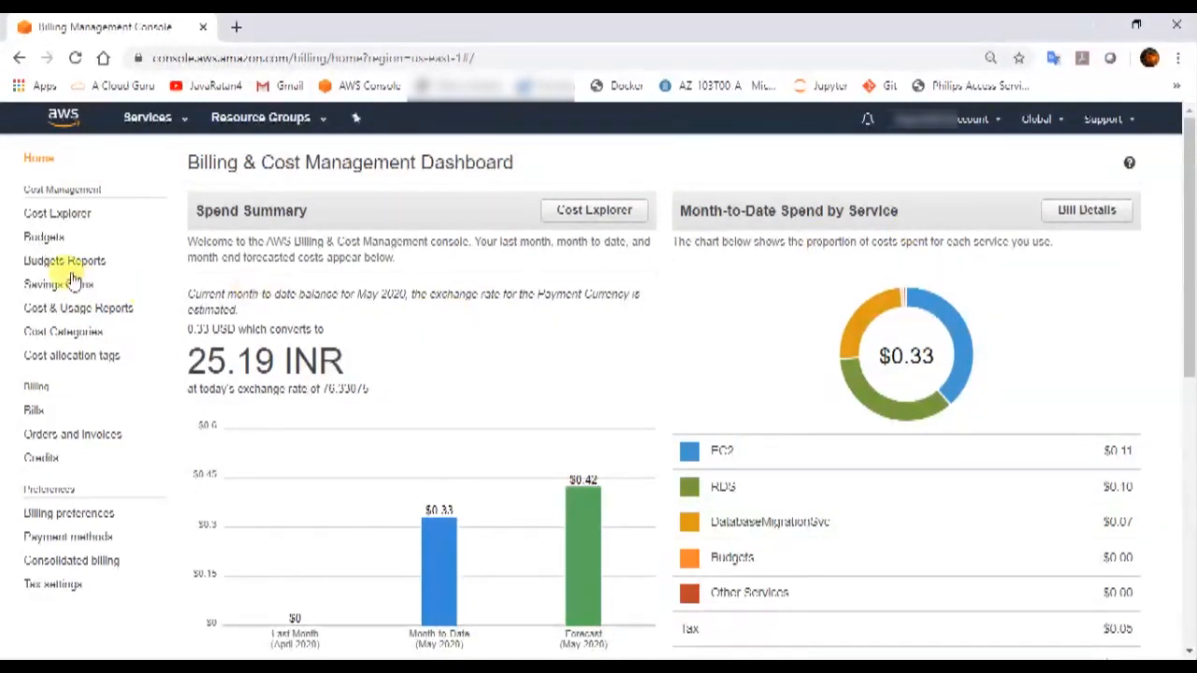
left_click(54, 245)
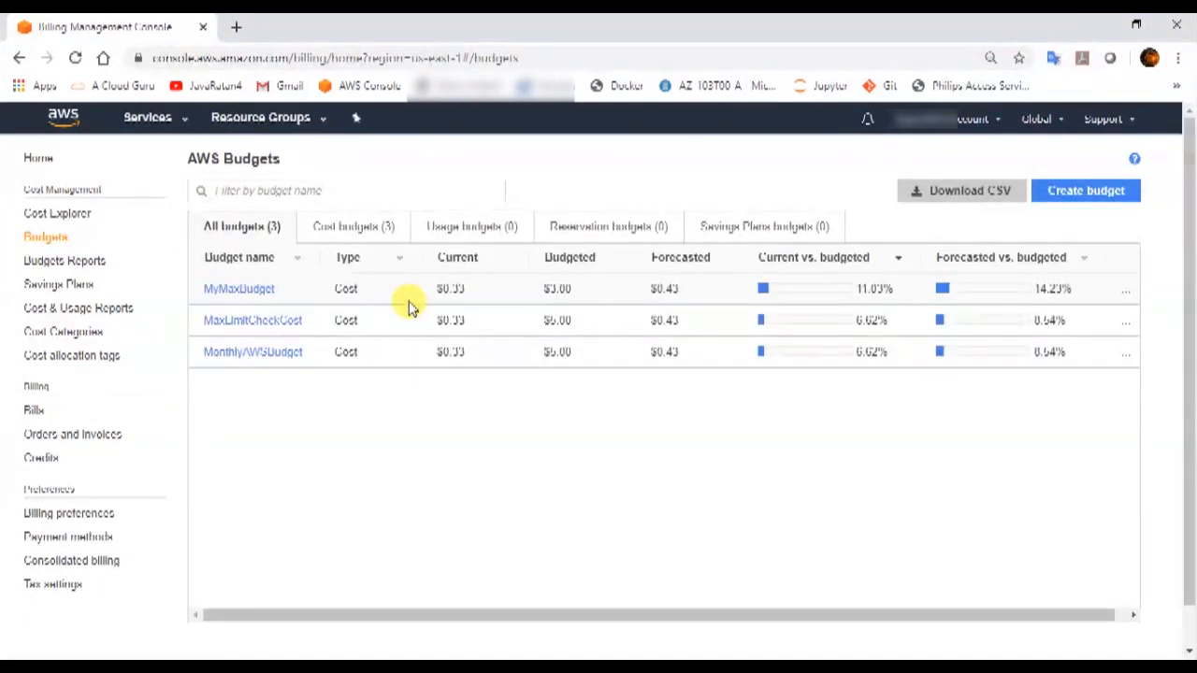
Start a new Cost budget and continue to the Set your budget form.
left_click(1083, 191)
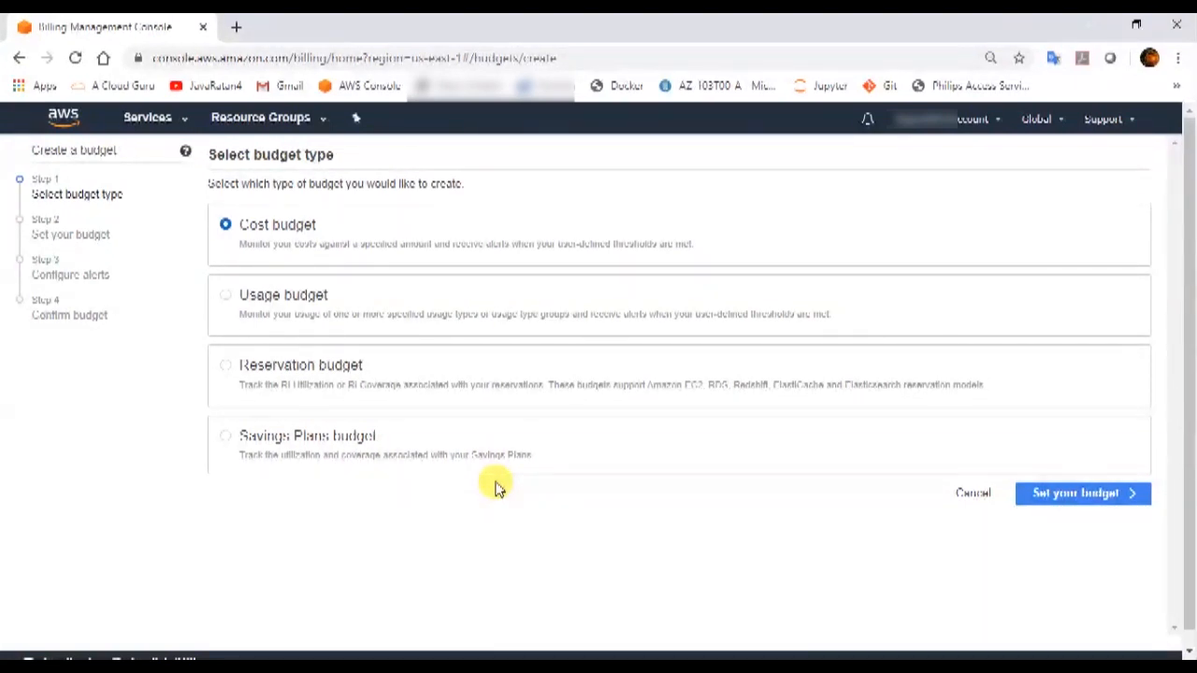
left_click(1103, 506)
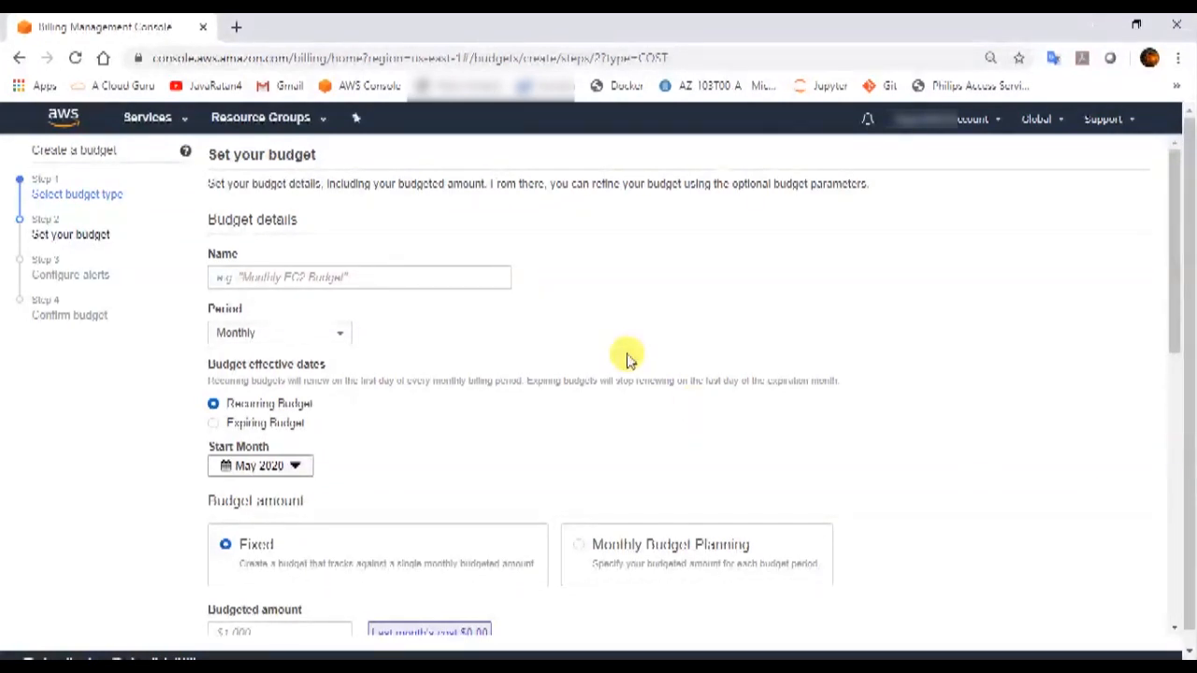
Name the budget MyMonthlyBudget1 and keep its period as Monthly.
left_click(327, 279)
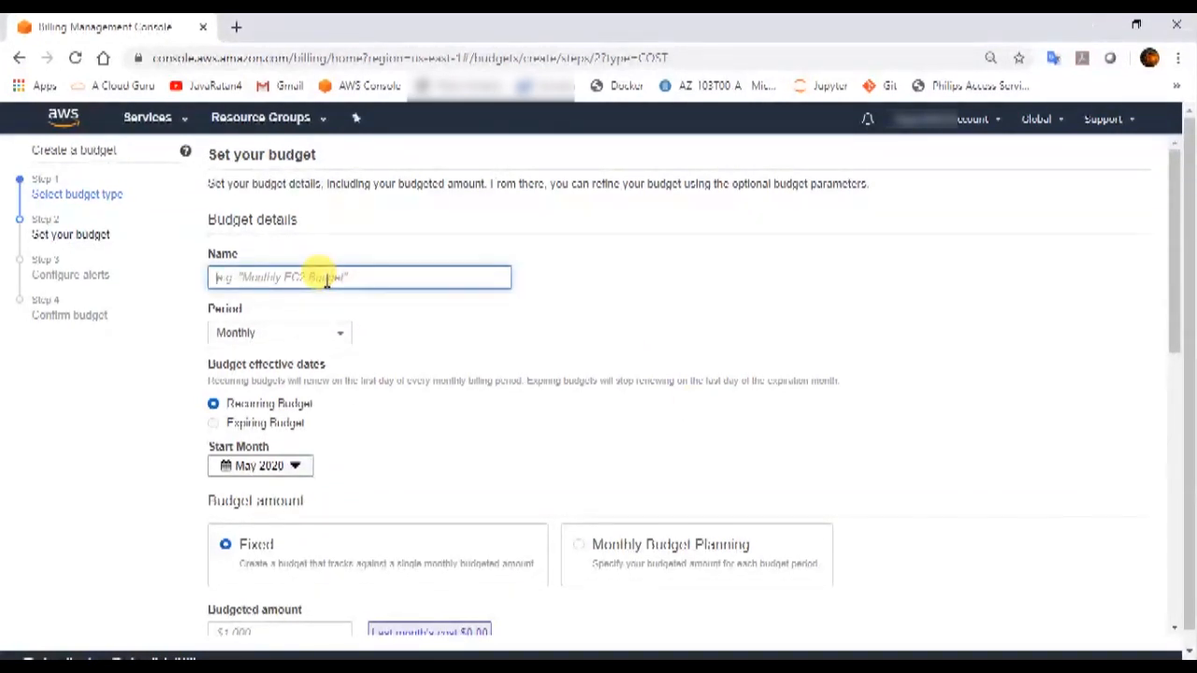
type("MyMont")
type("hlyBudget1")
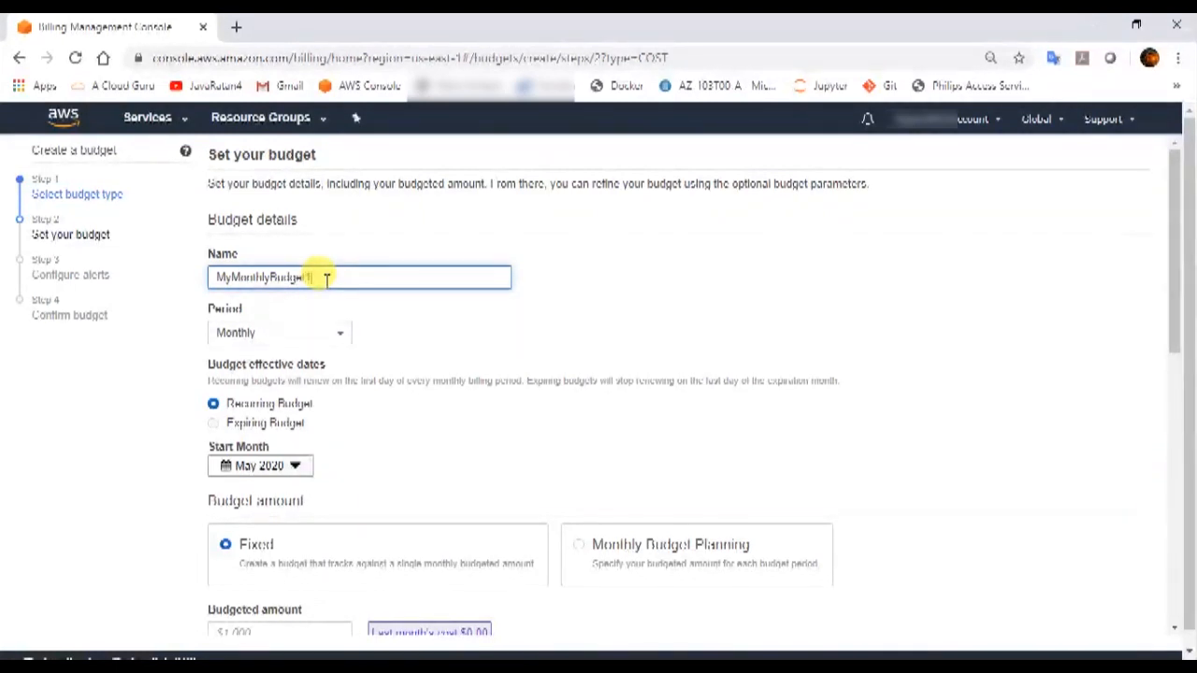
left_click(316, 338)
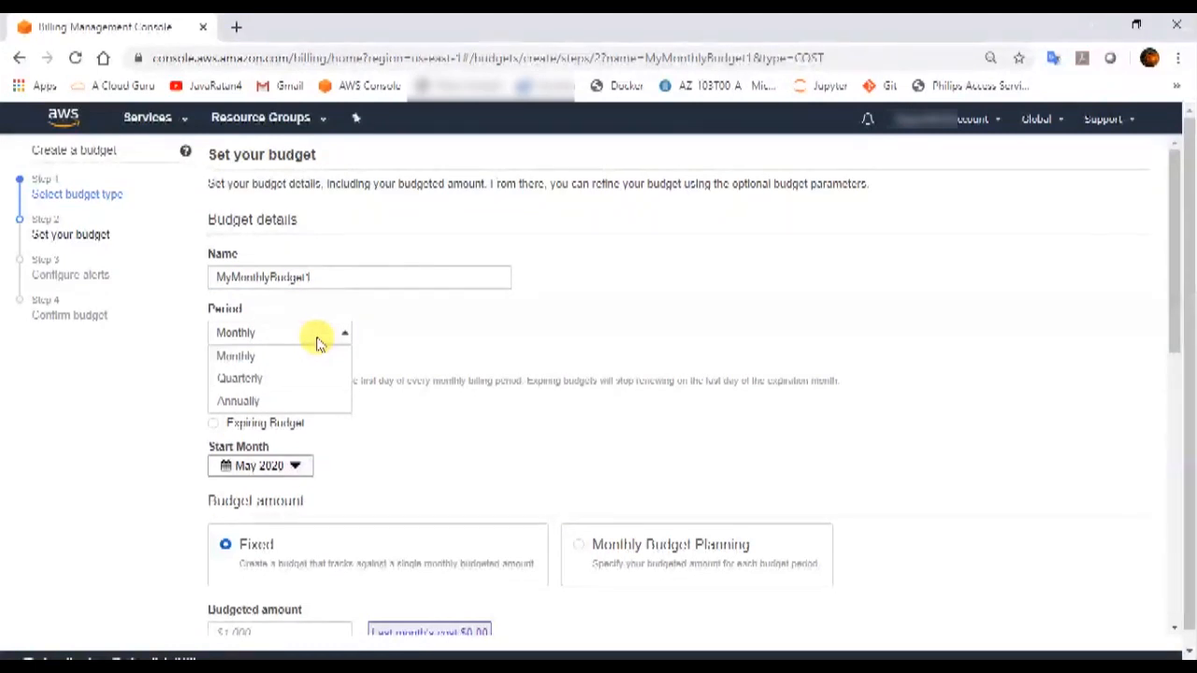
left_click(416, 329)
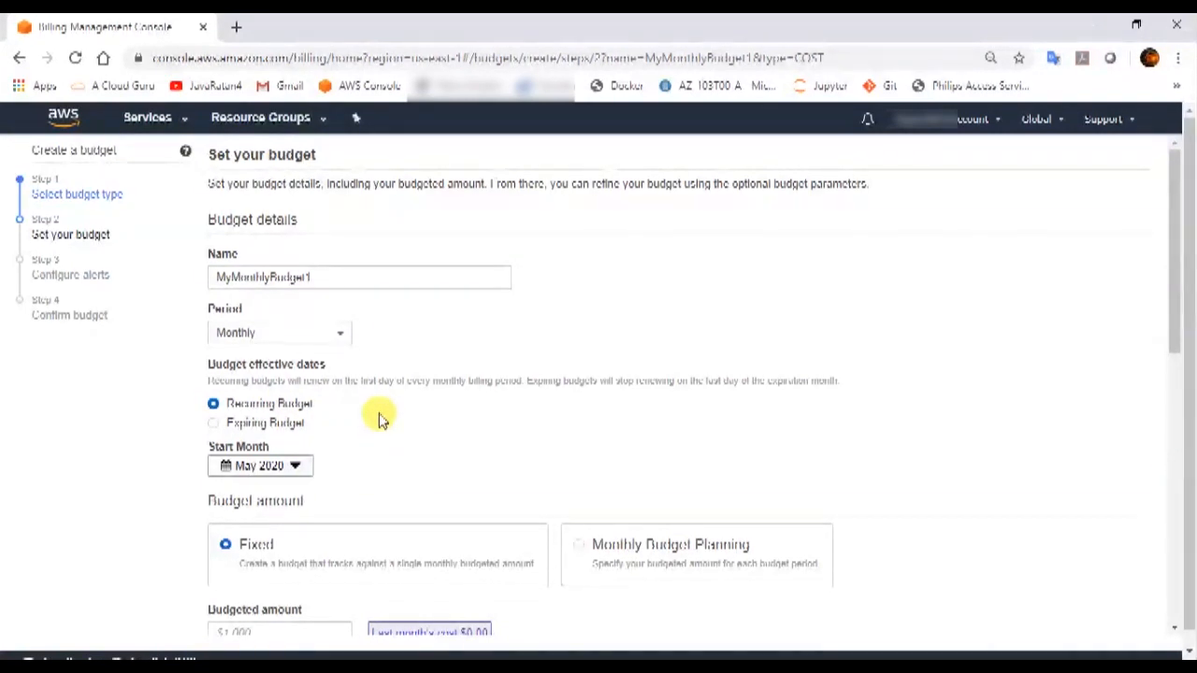
Enter a fixed budgeted amount of 5 and review the remaining budget parameters.
scroll(381, 418, "down", 3)
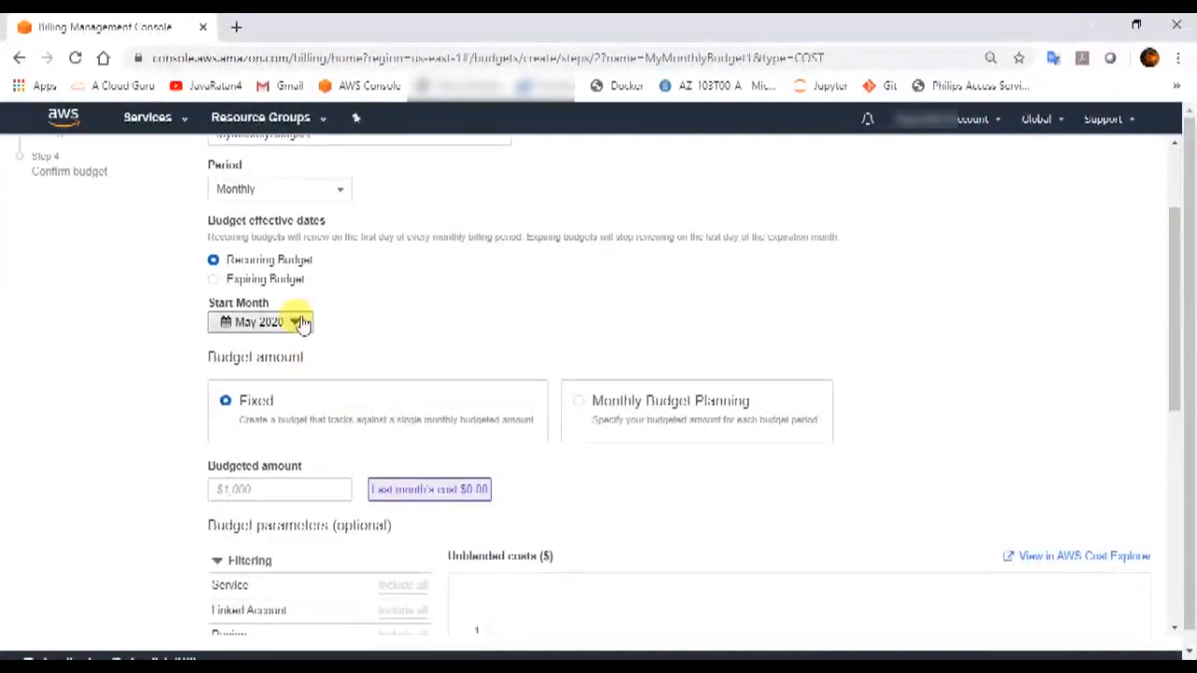
scroll(382, 446, "down", 4)
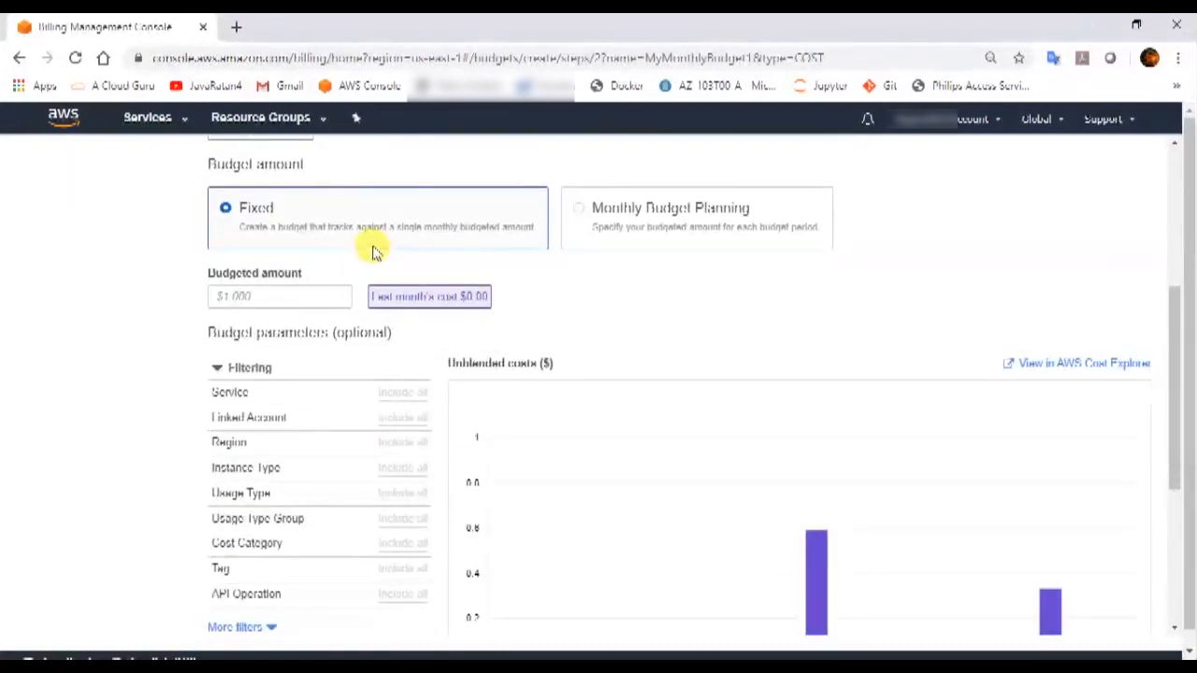
left_click(273, 298)
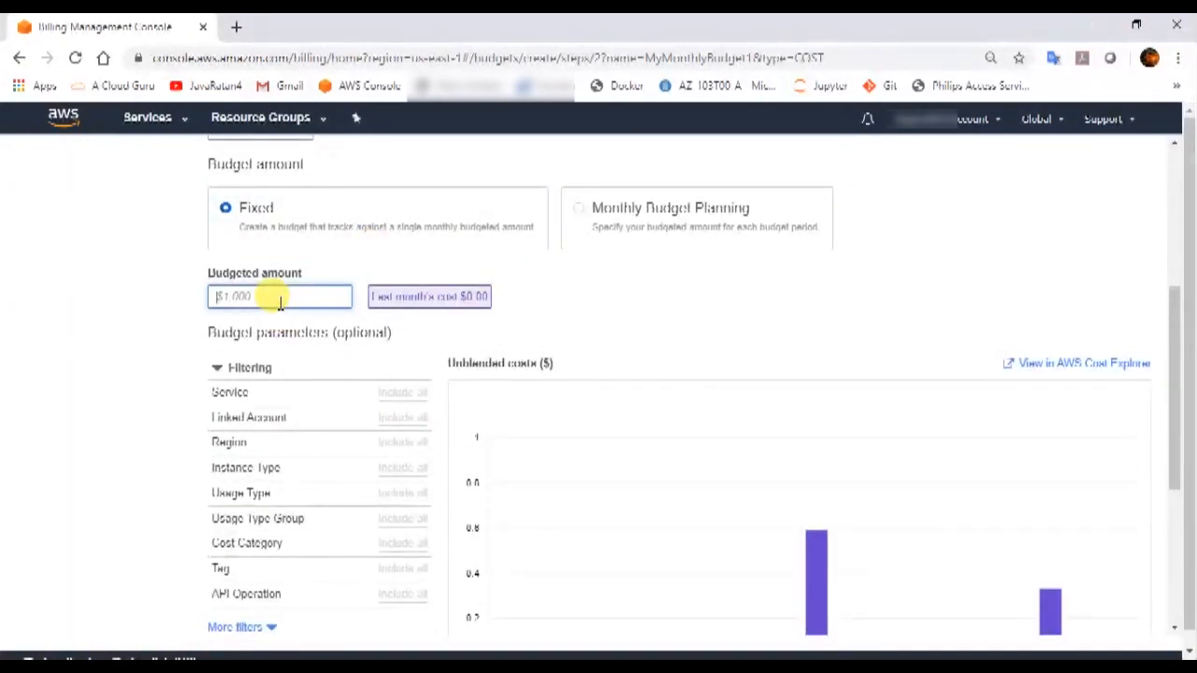
type("5")
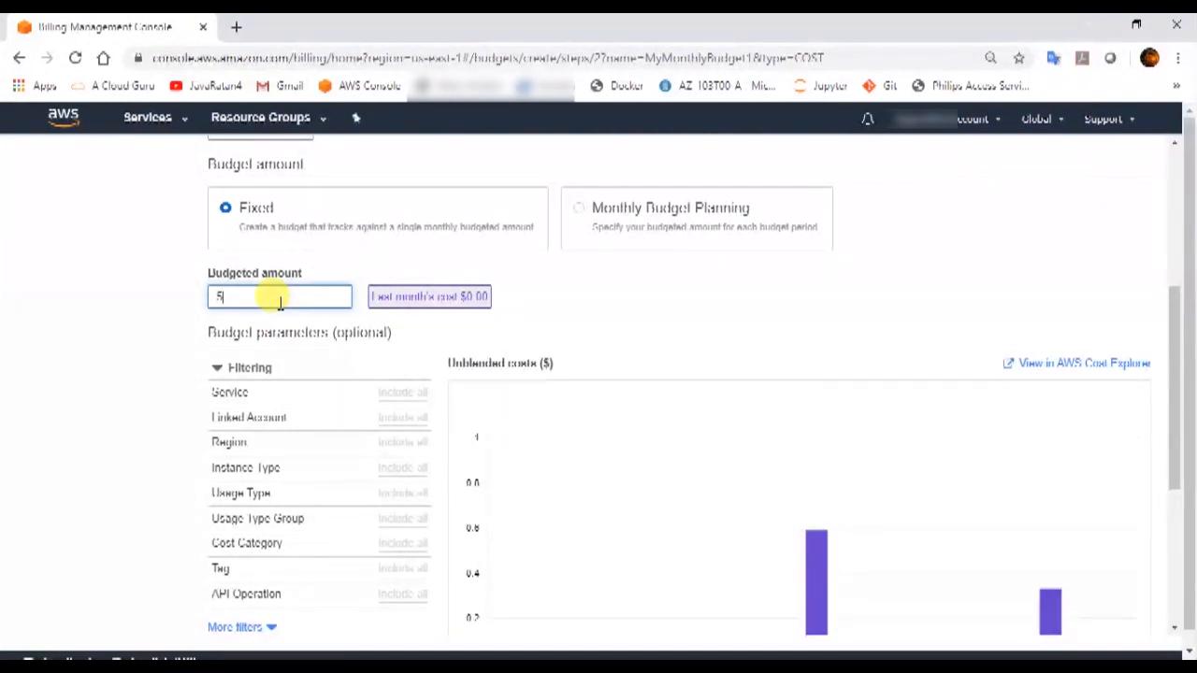
scroll(560, 303, "down", 3)
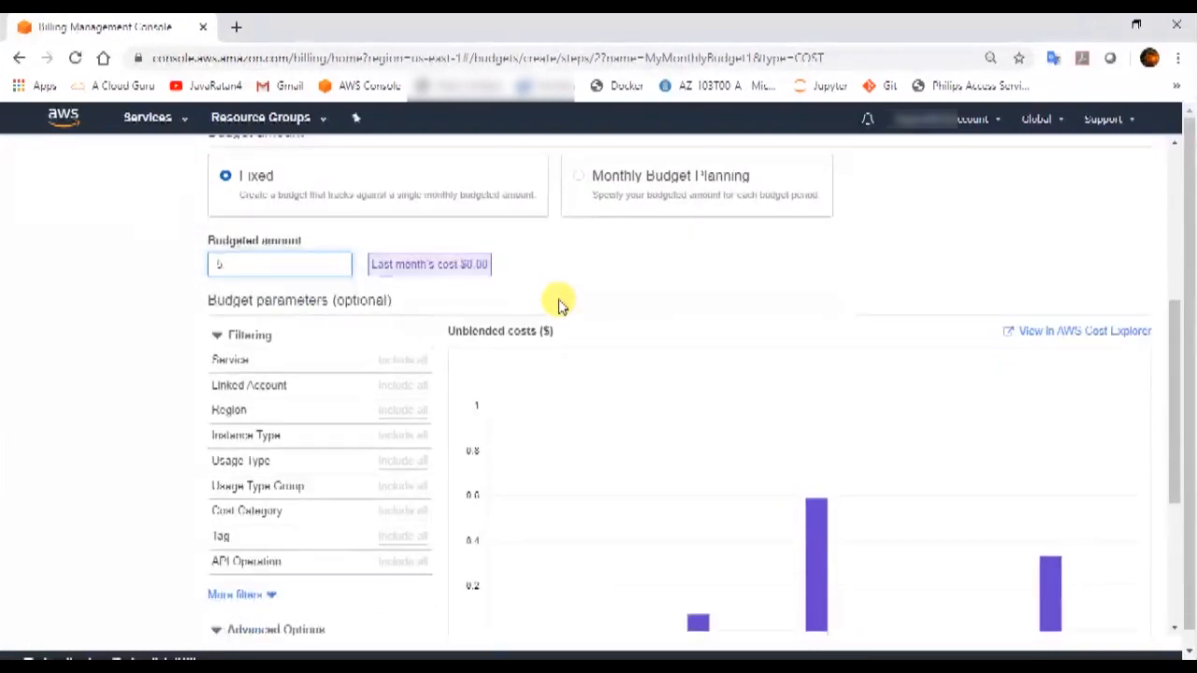
scroll(559, 305, "down", 3)
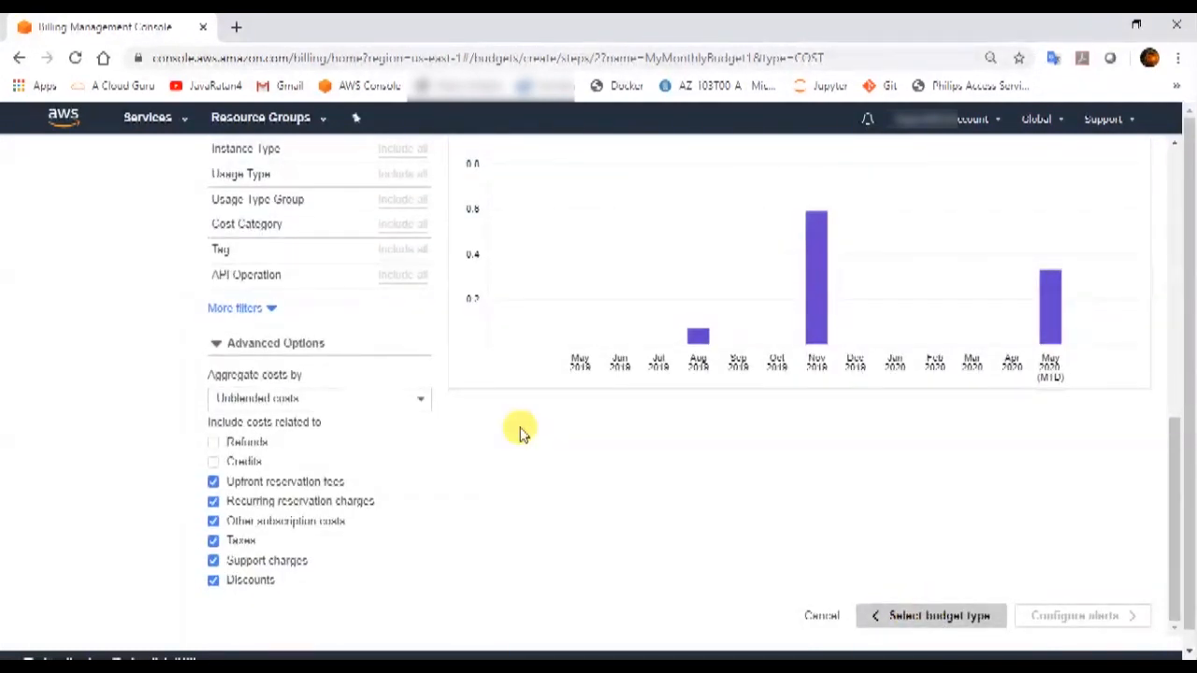
scroll(370, 449, "up", 7)
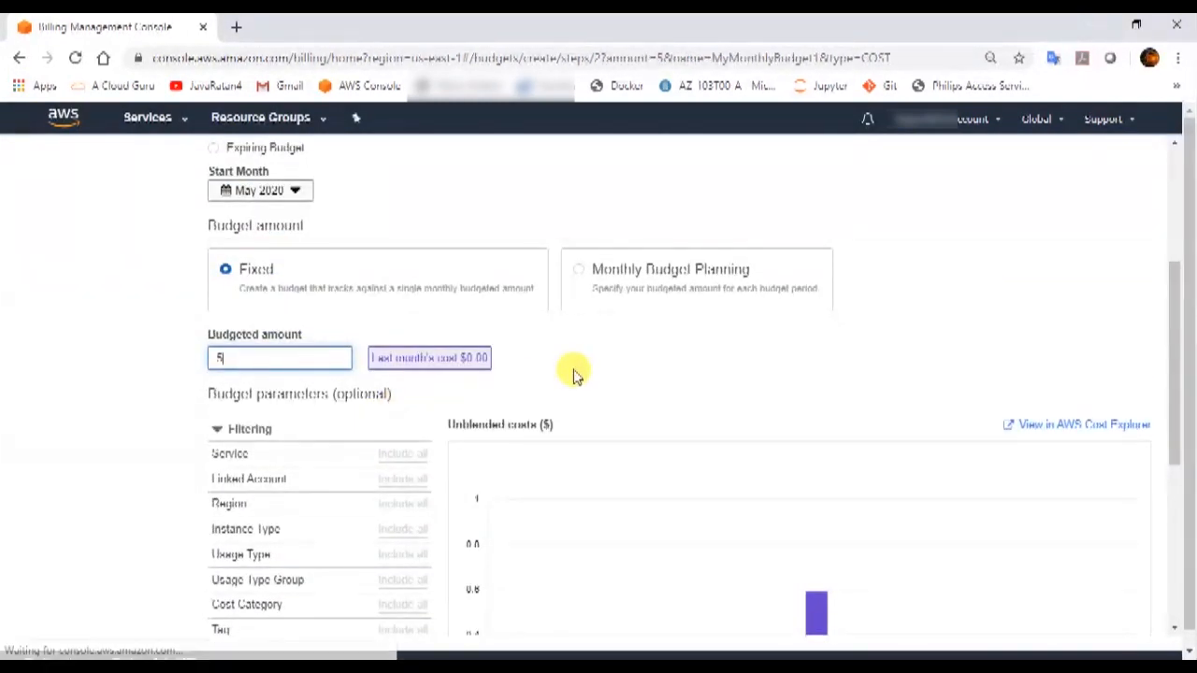
scroll(705, 454, "down", 5)
scroll(705, 454, "down", 2)
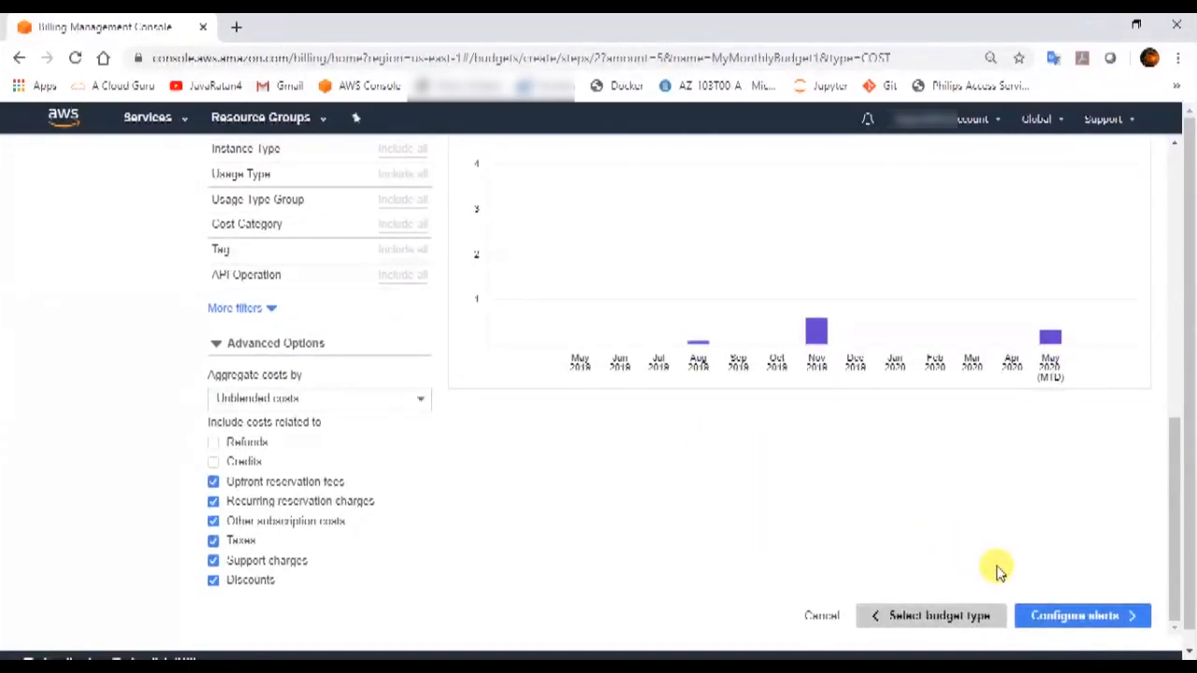
scroll(652, 507, "up", 4)
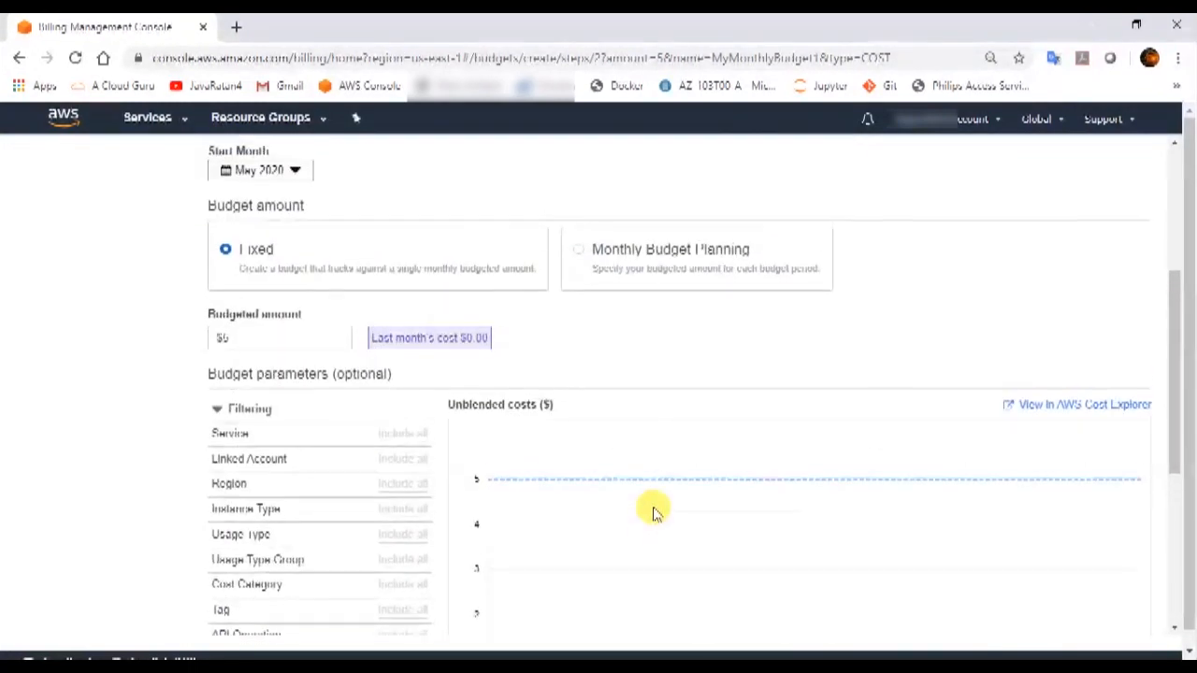
scroll(652, 508, "down", 2)
scroll(654, 503, "down", 3)
Set Alert 1's threshold to 80% of budgeted amount ($4.00).
left_click(1051, 624)
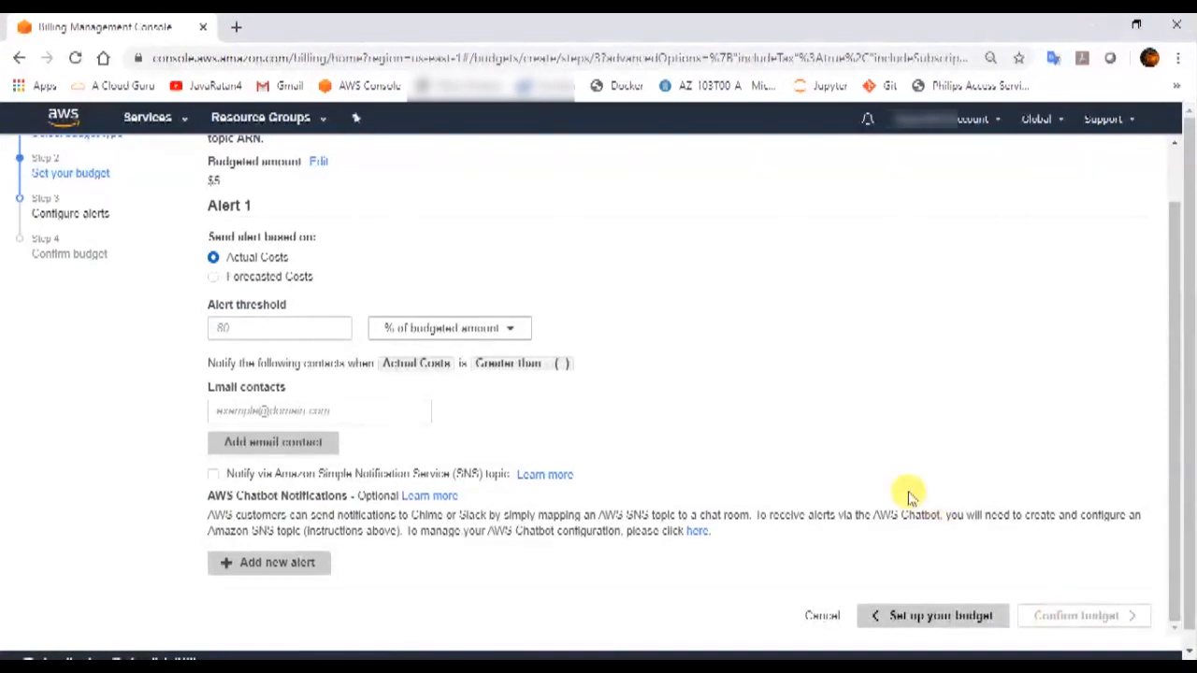
left_click(281, 327)
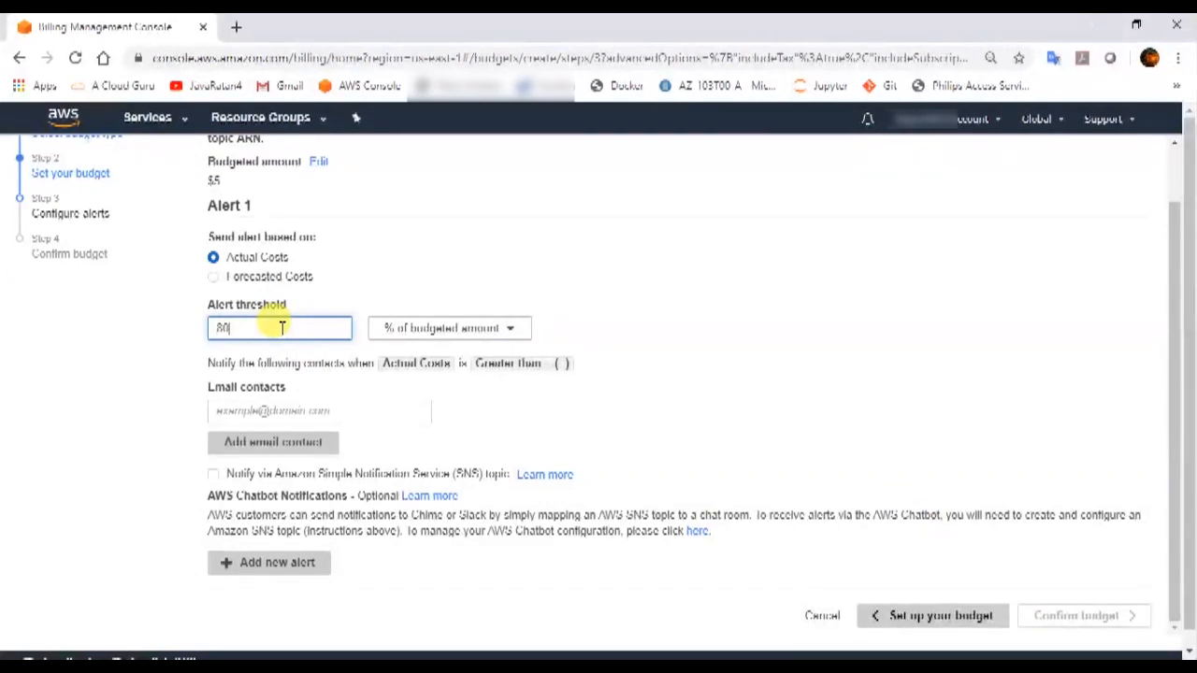
left_click_drag(280, 328, 211, 327)
left_click_drag(235, 165, 217, 187)
left_click(238, 181)
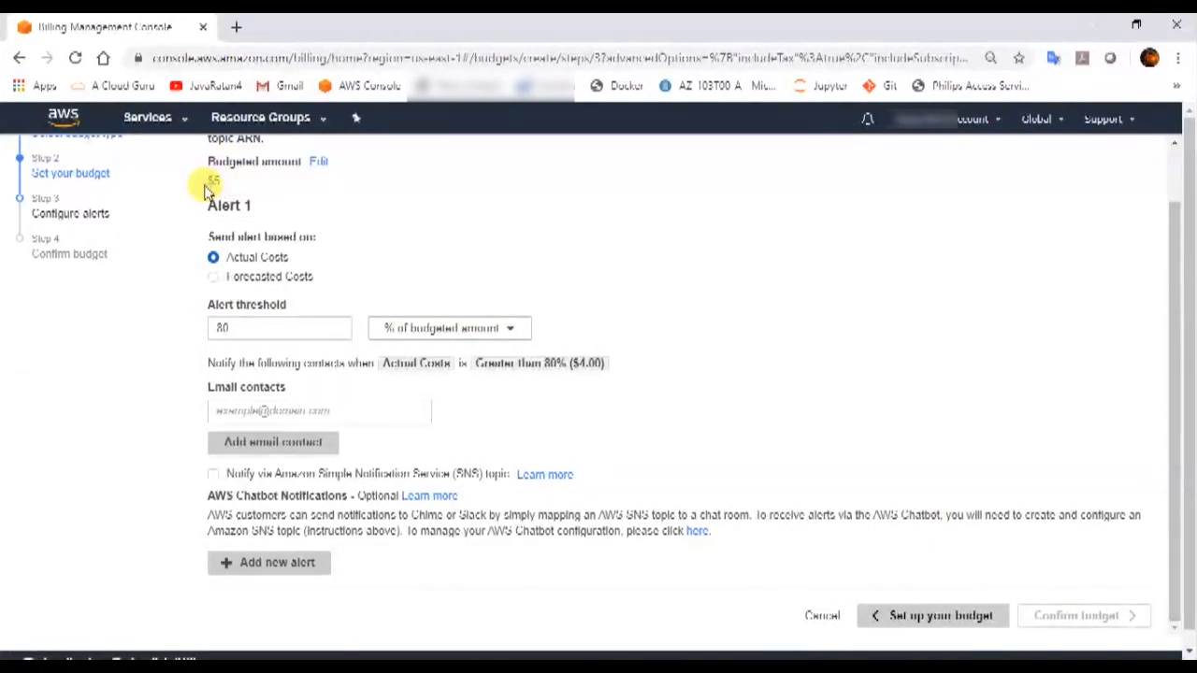
left_click(295, 329)
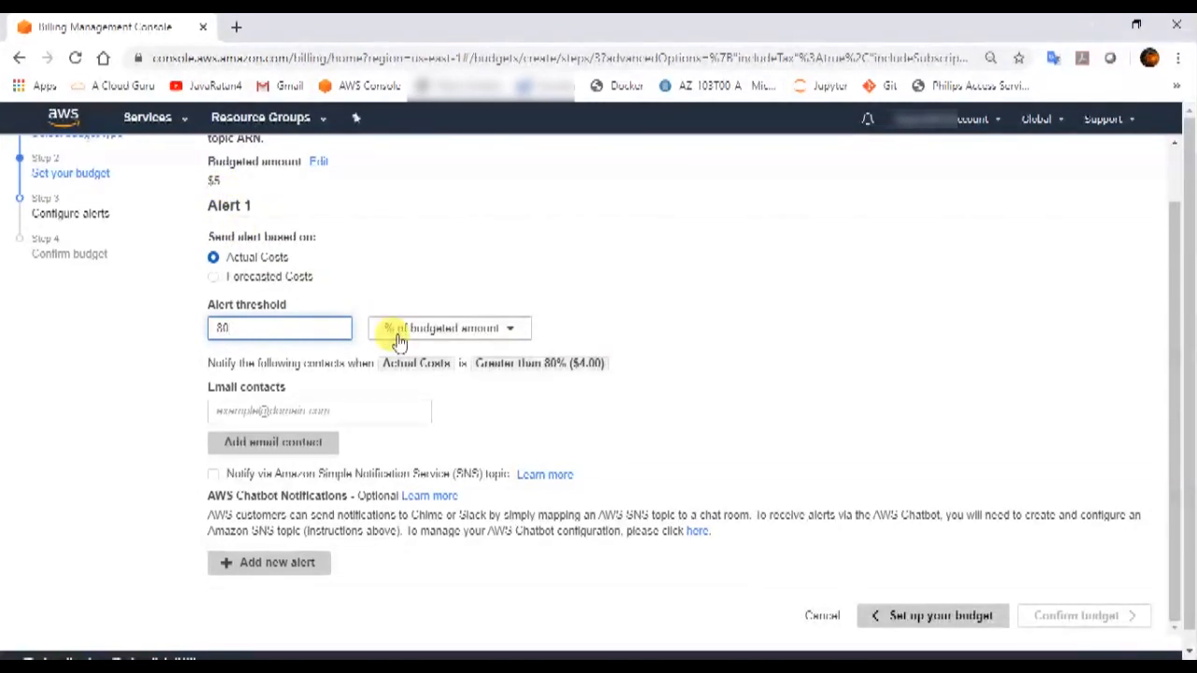
Enter the notification email address as Alert 1's contact and proceed to review.
left_click(343, 410)
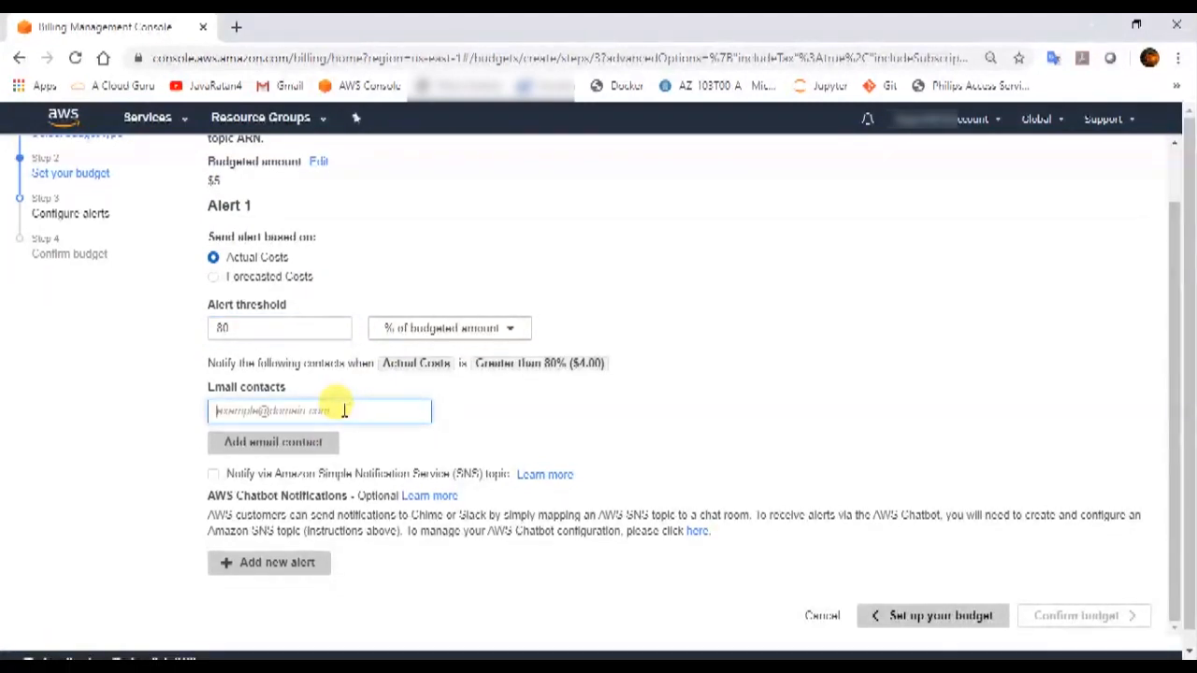
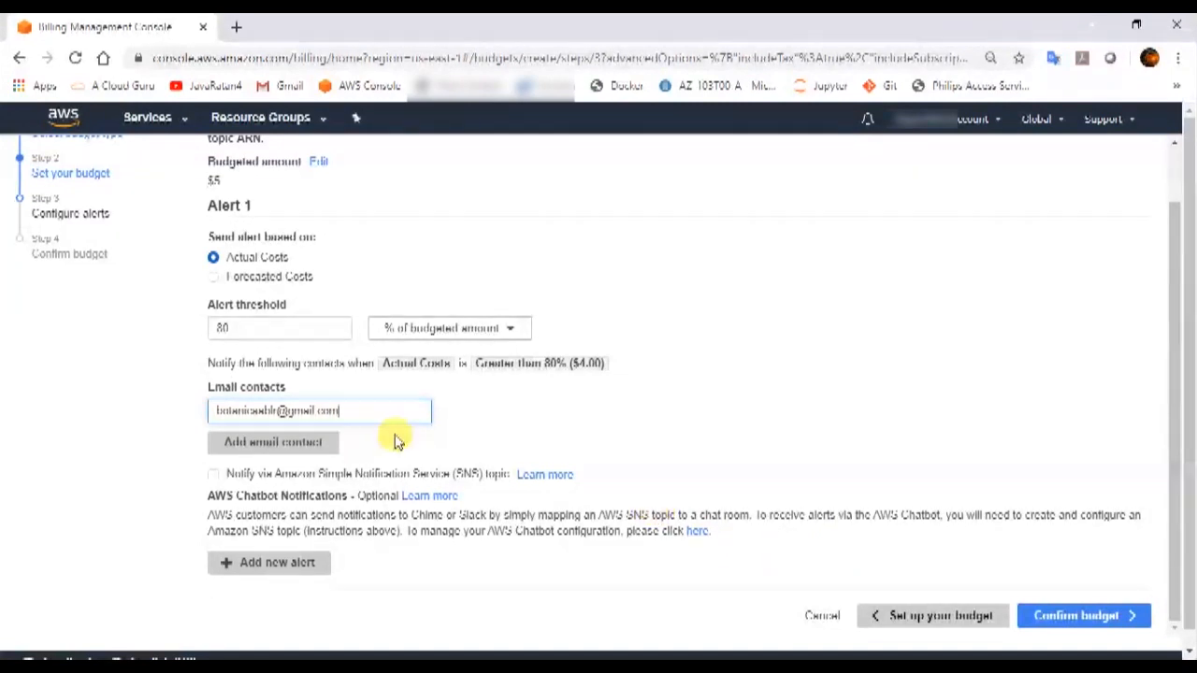
double_click(327, 410)
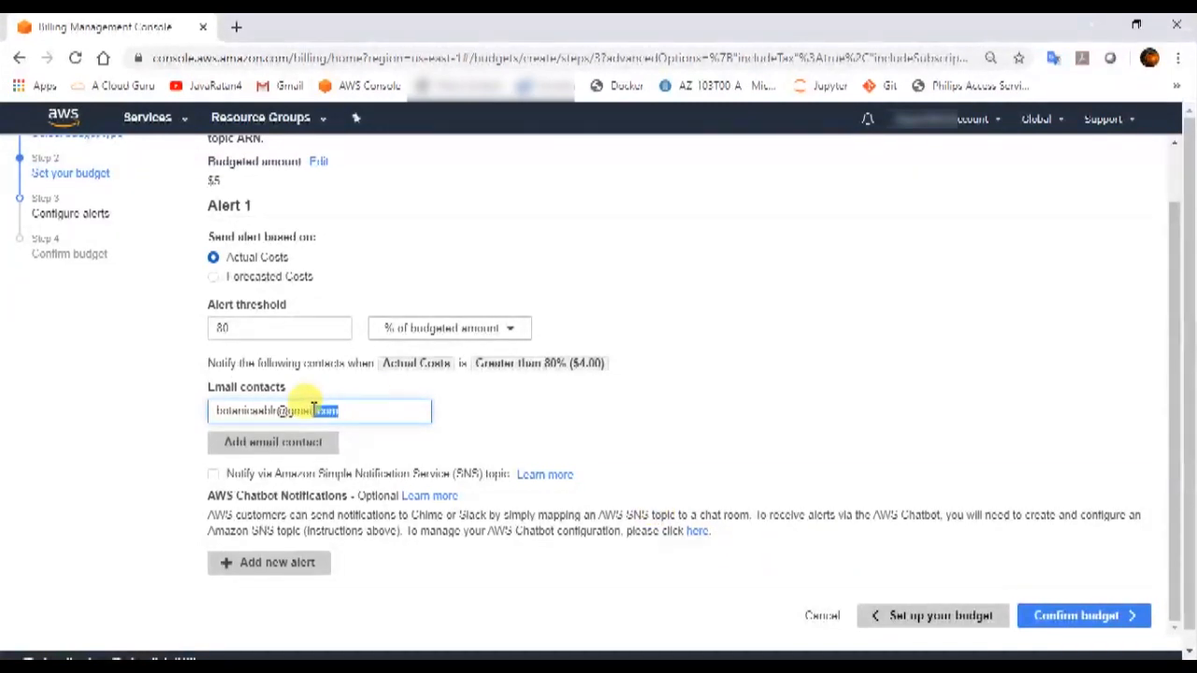
left_click(759, 416)
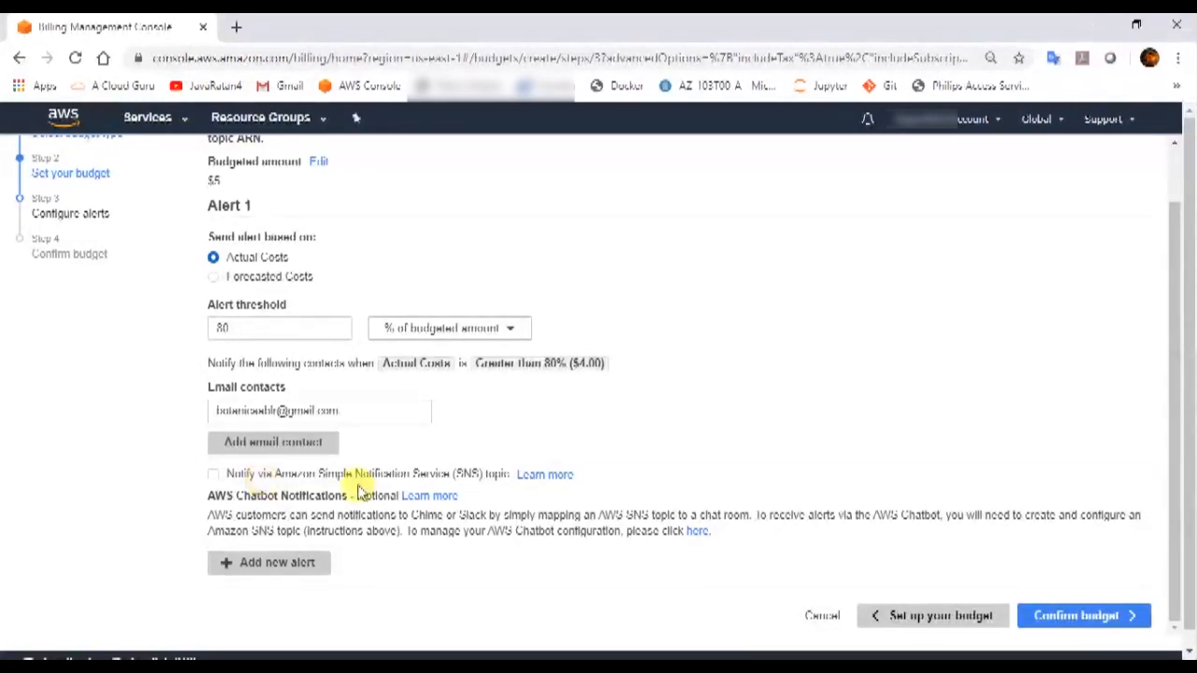
left_click(356, 413)
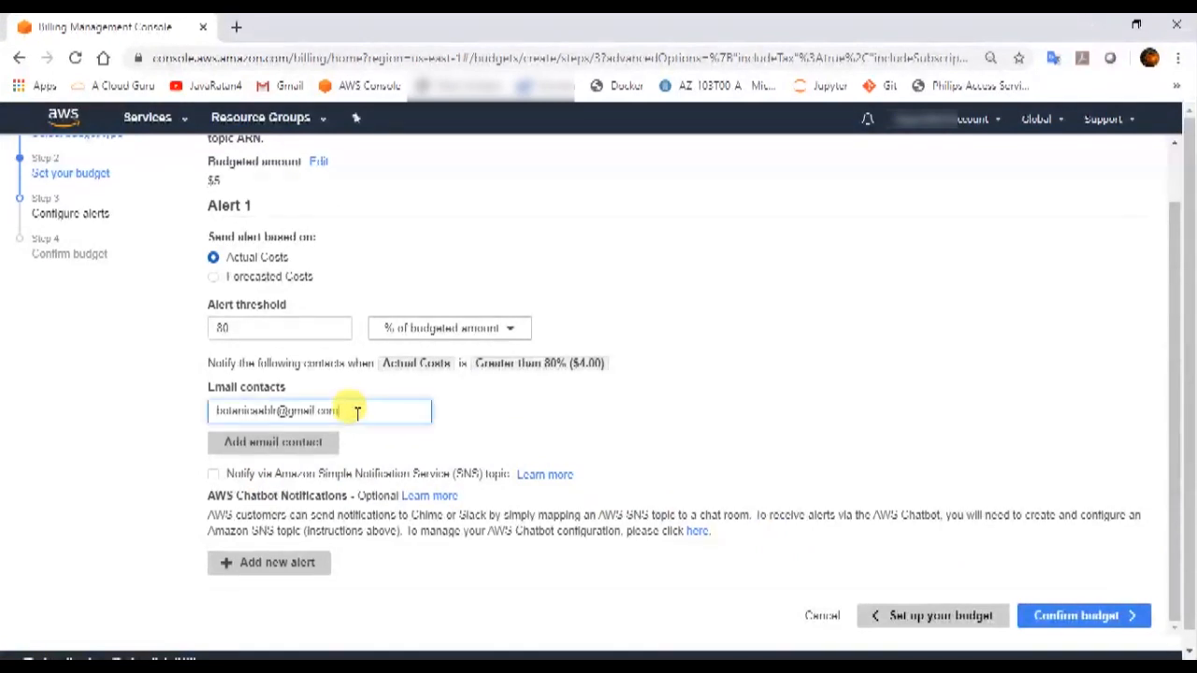
left_click(1111, 617)
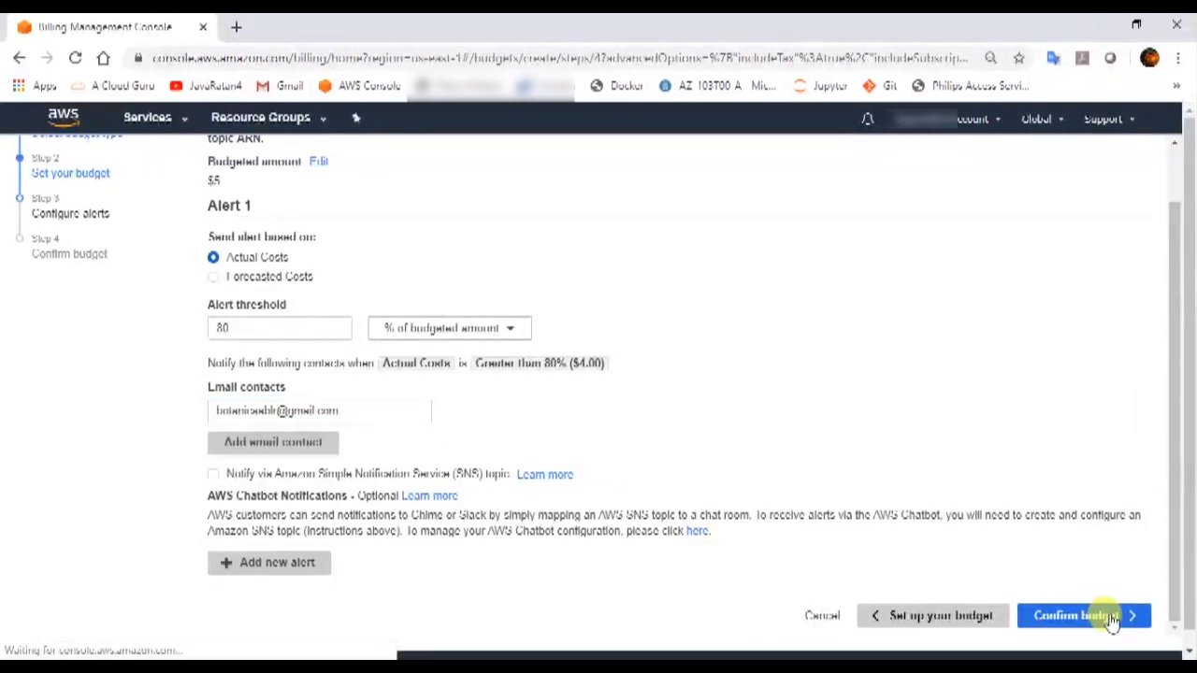
Review the $5 Cost budget and its greater-than-80% alert, then create it.
left_click(1111, 619)
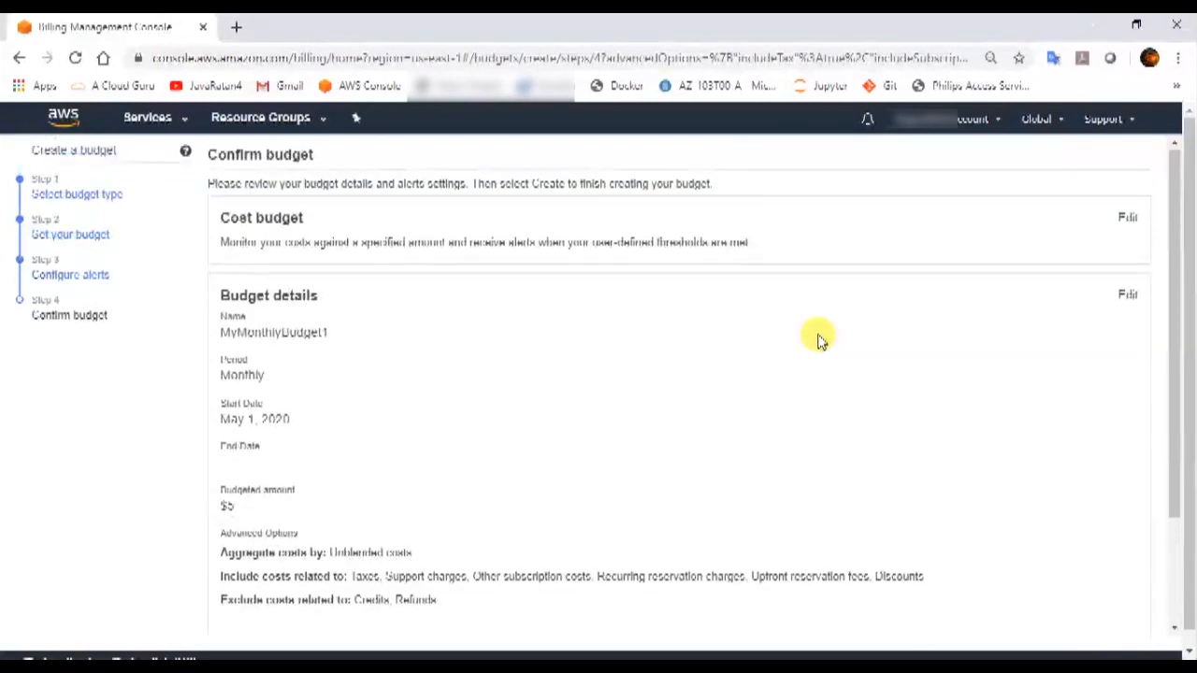
scroll(818, 339, "down", 1)
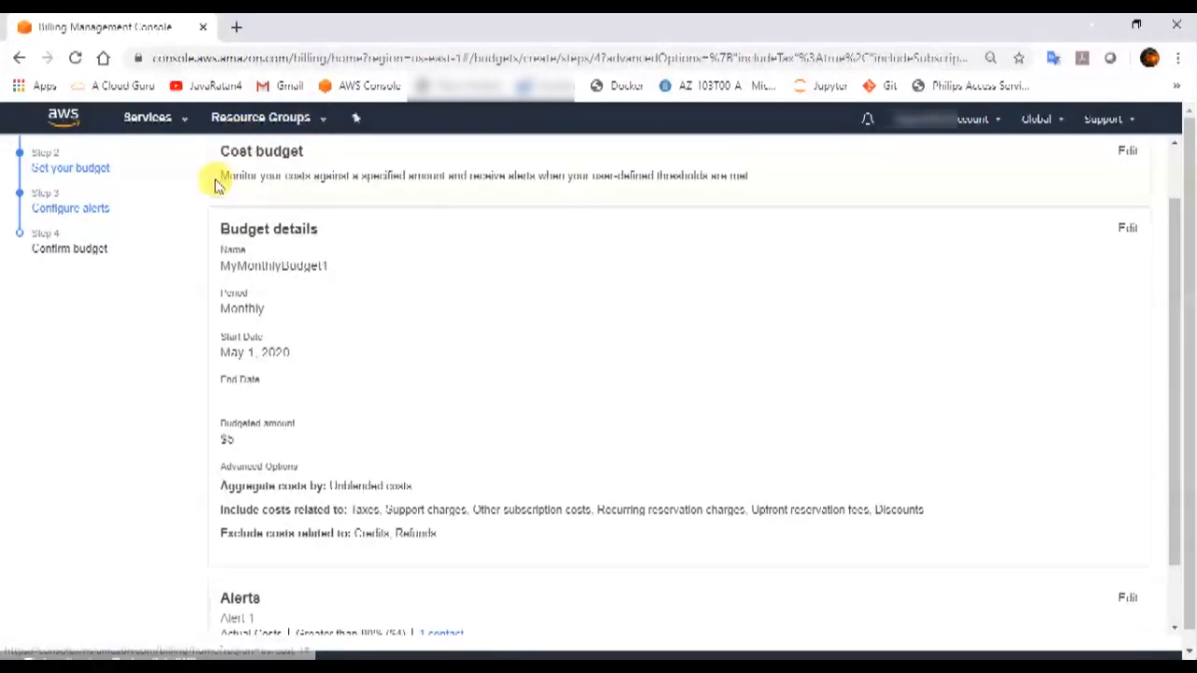
left_click_drag(221, 178, 769, 187)
left_click(732, 348)
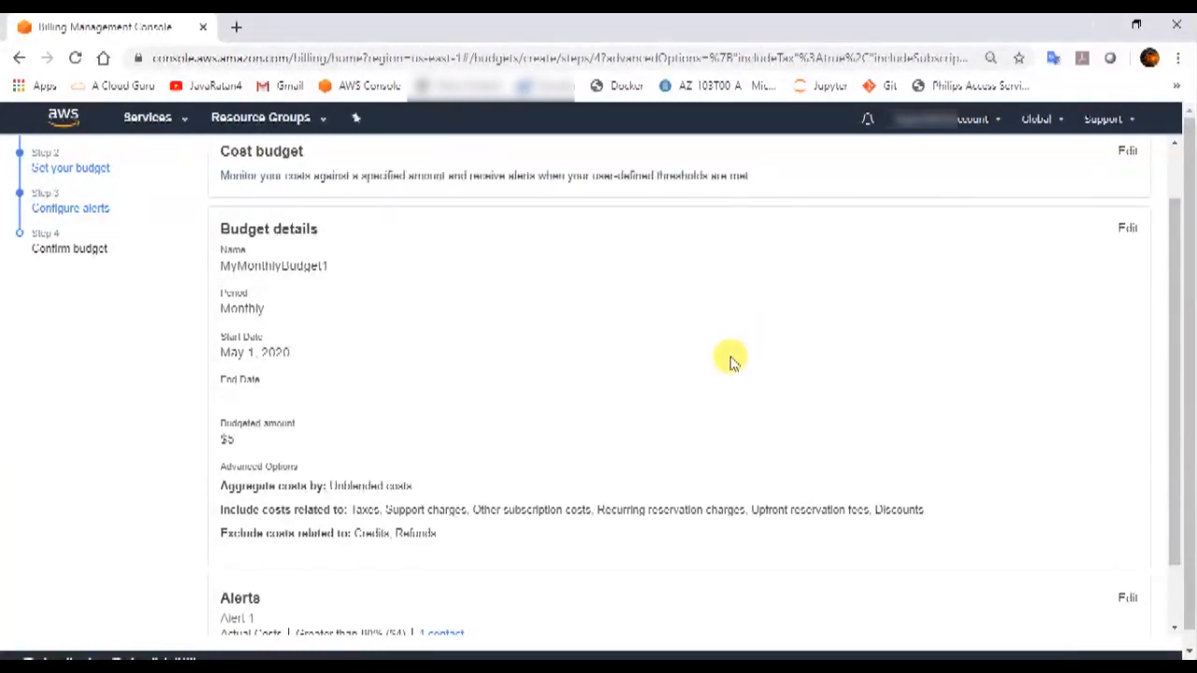
double_click(224, 442)
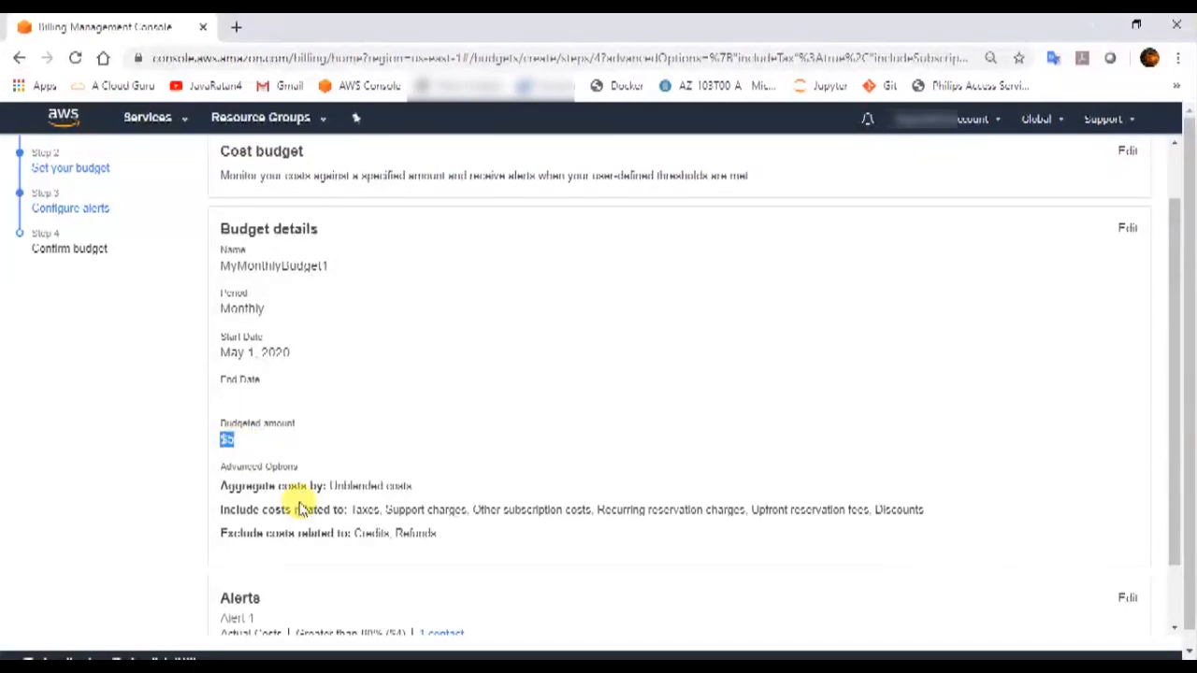
scroll(301, 505, "down", 1)
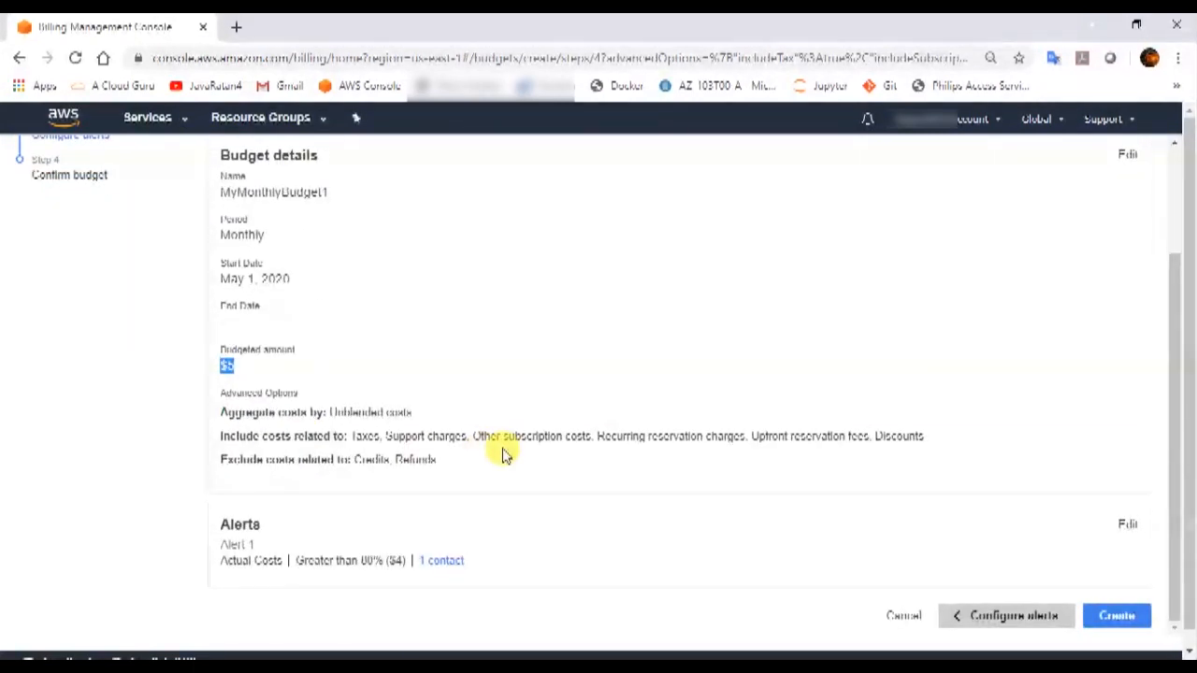
left_click_drag(308, 560, 403, 557)
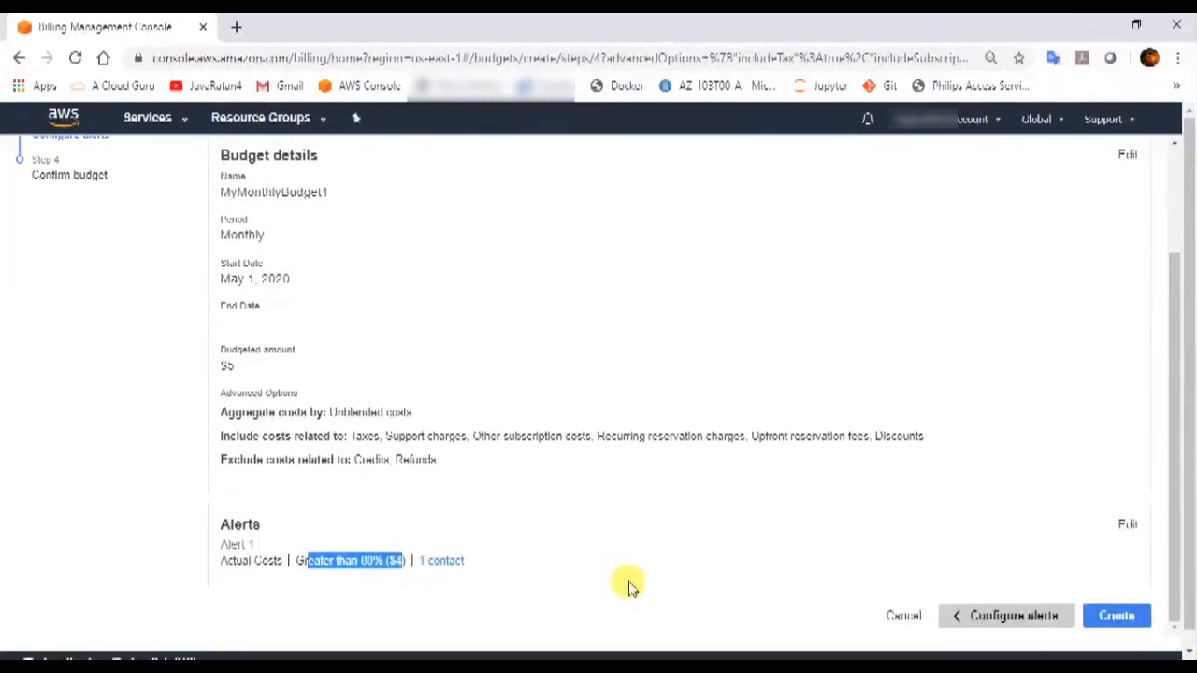
left_click(1126, 618)
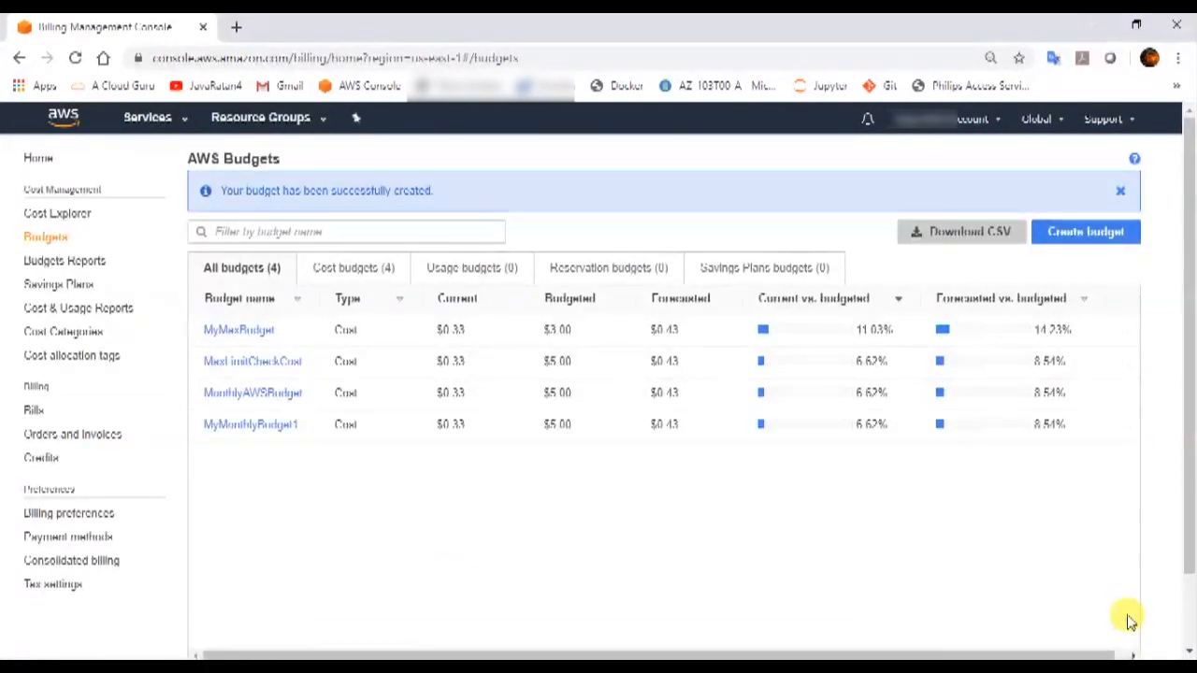
Bring up the account options, then the full AWS services list.
left_click(941, 118)
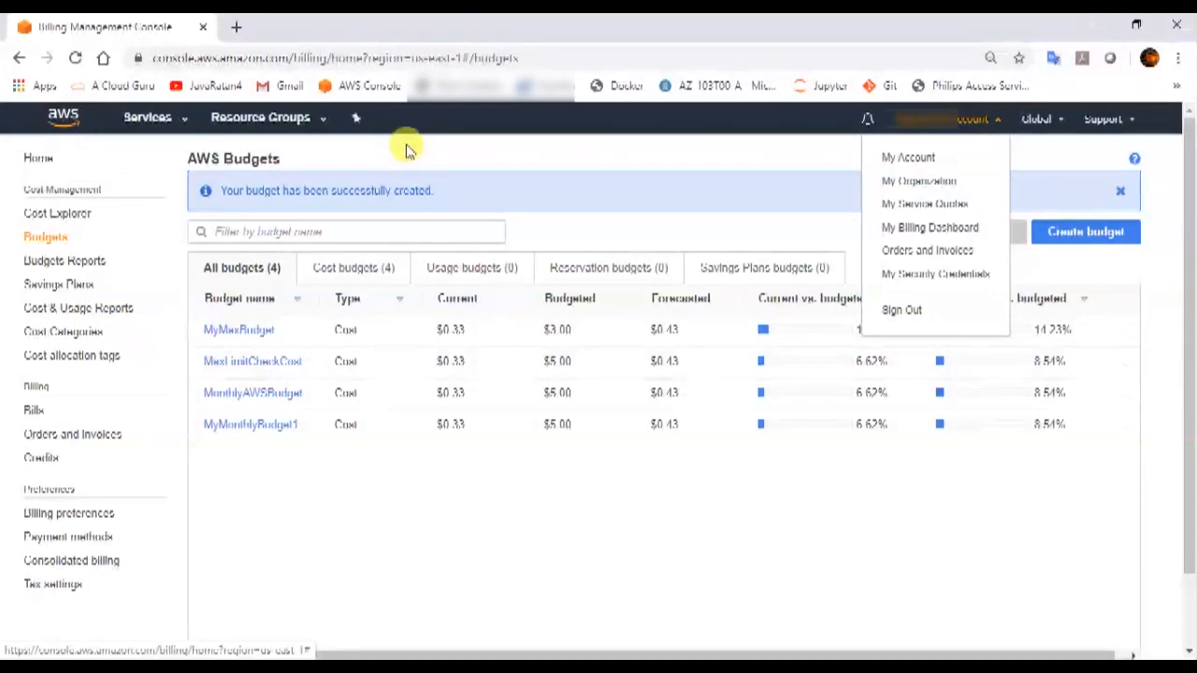
left_click(154, 117)
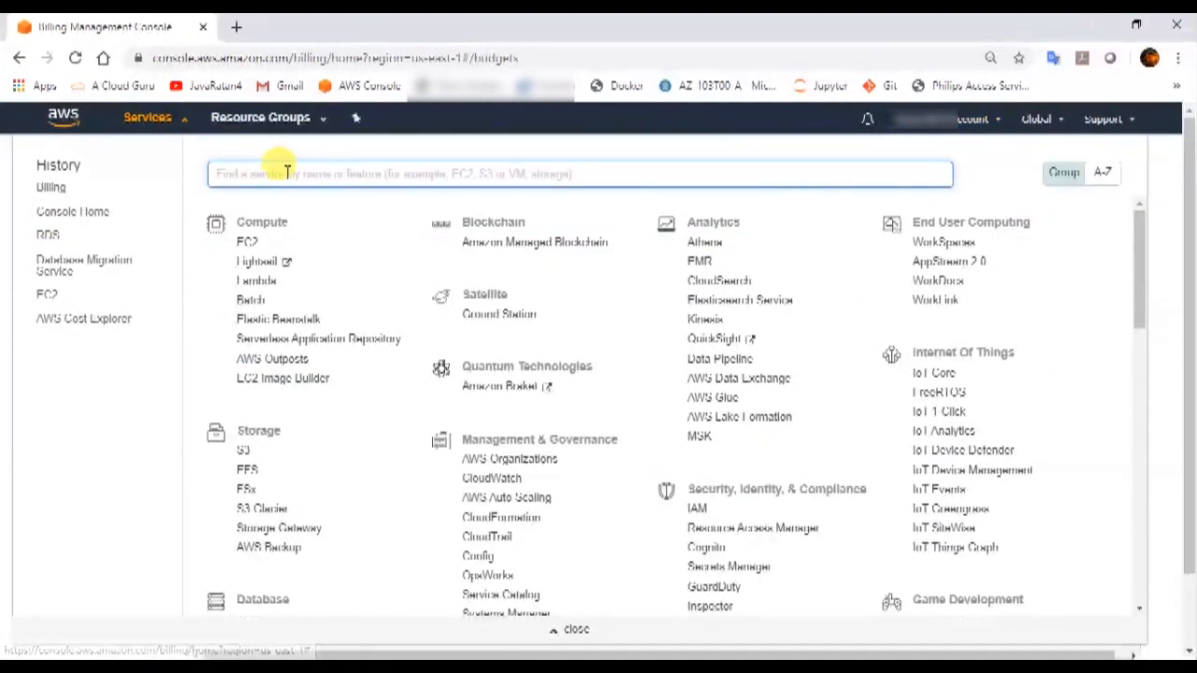